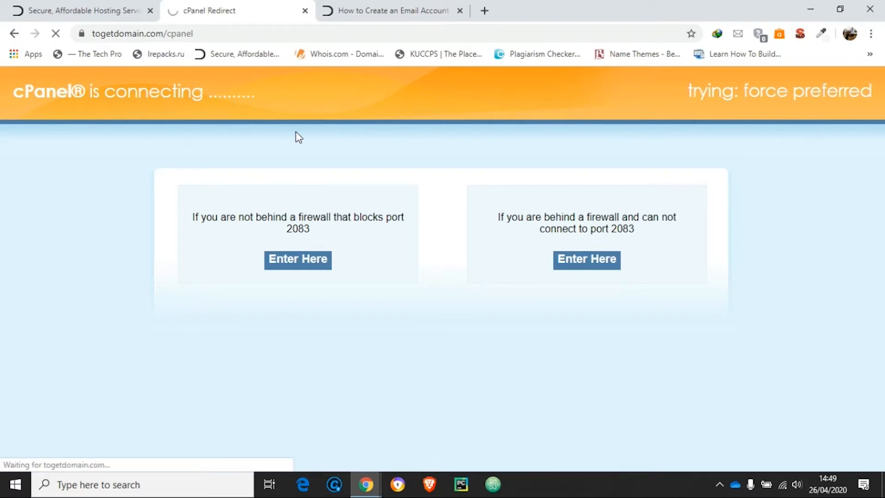
Log in to cPanel with the saved username and the saved account password
click(397, 246)
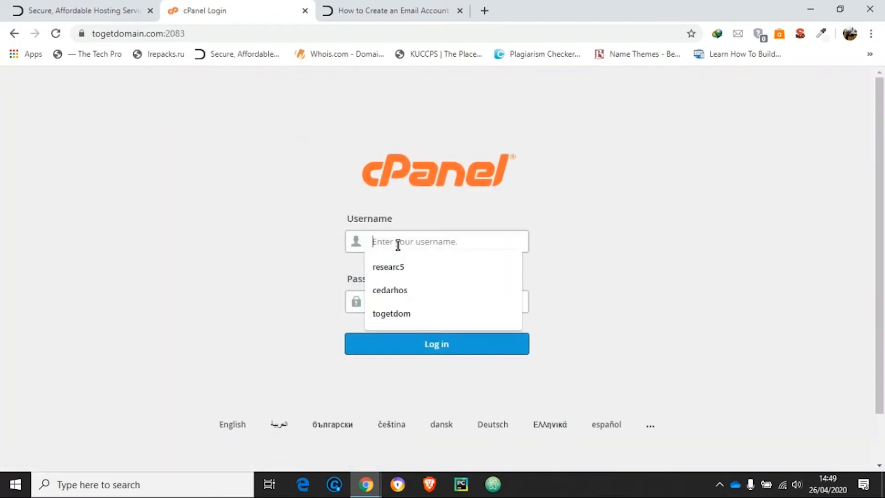
text(toget)
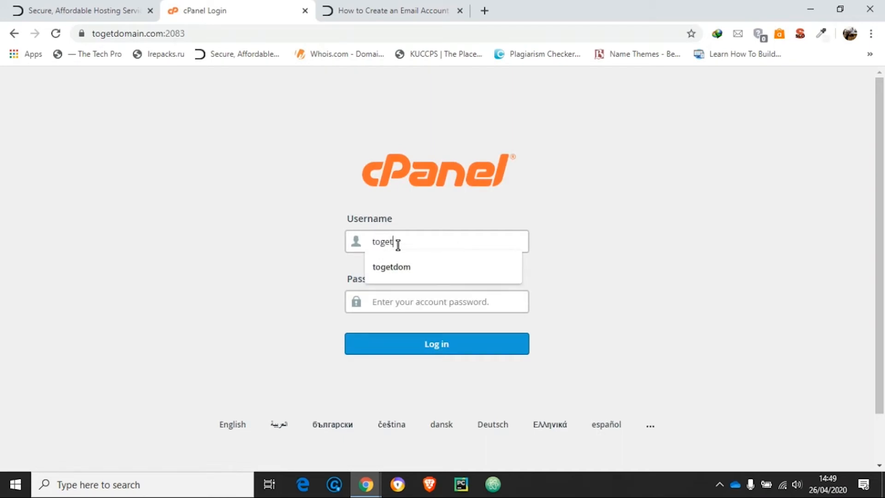
click(442, 270)
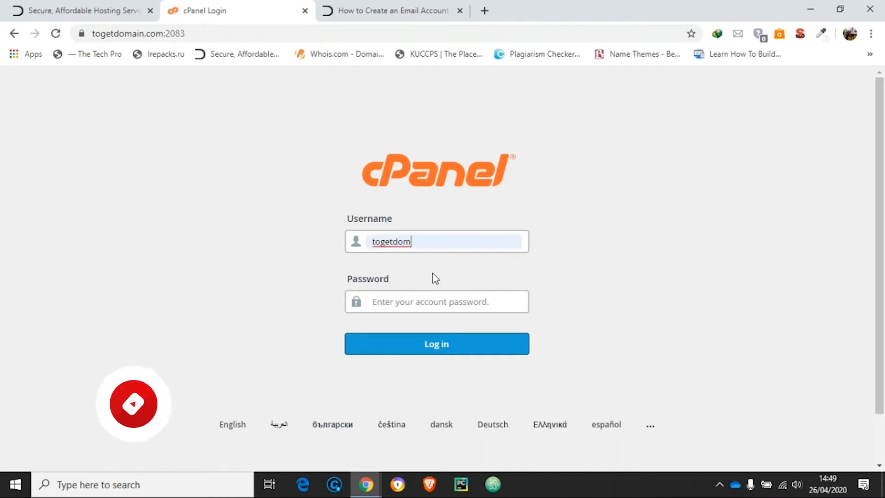
click(393, 303)
key(ctrl+v)
click(415, 345)
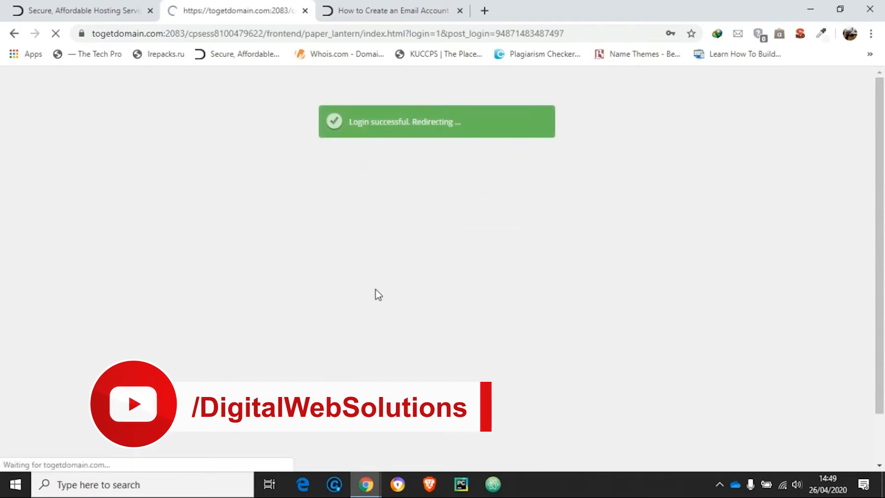
Go to Email Accounts under EMAIL and decline Chrome's offer to save the password
scroll(192, 289, down, 14)
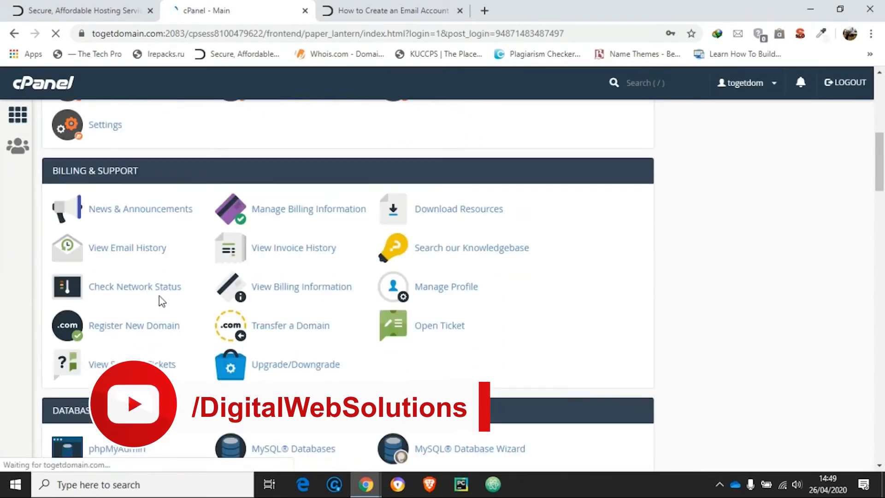
scroll(167, 306, down, 12)
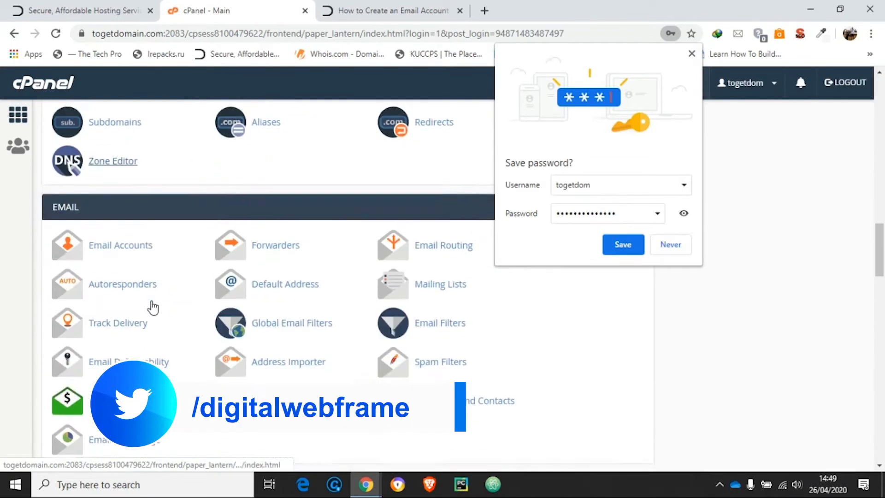
click(124, 199)
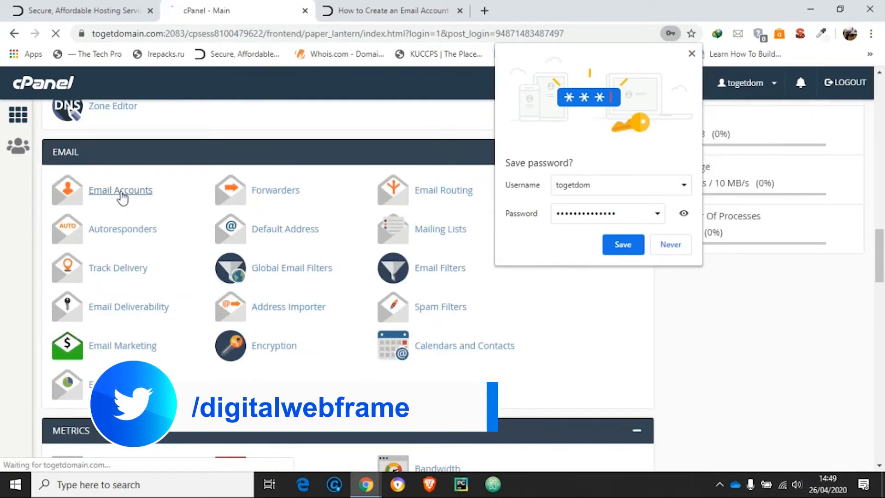
click(672, 250)
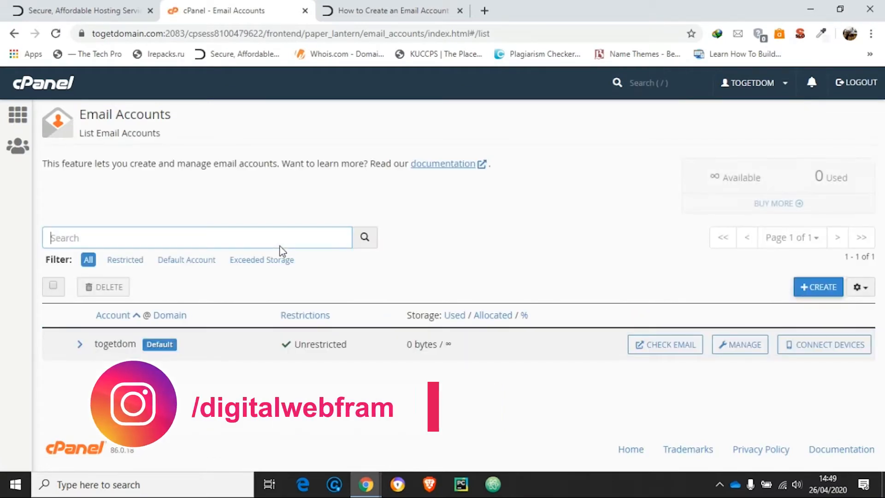
click(105, 231)
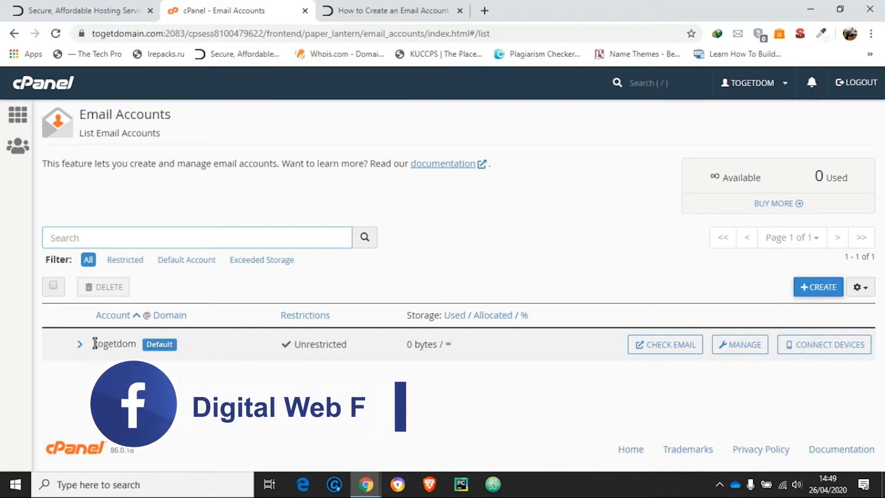
drag(94, 344, 135, 344)
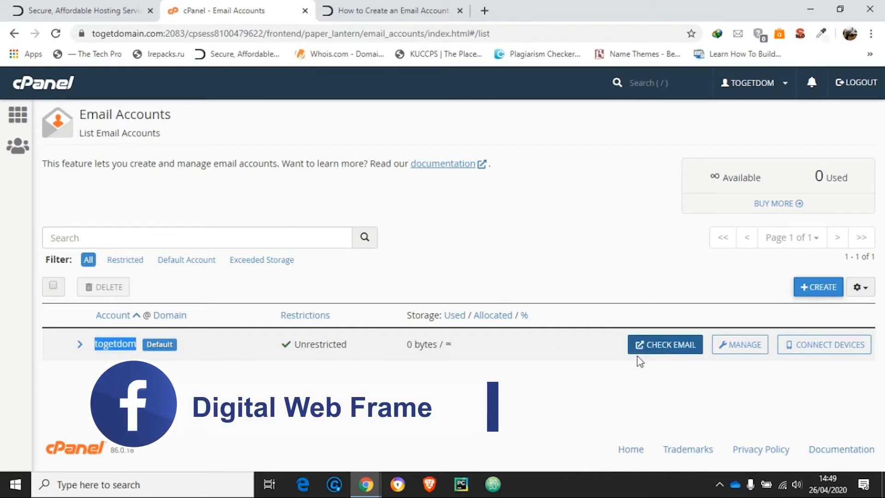
click(674, 355)
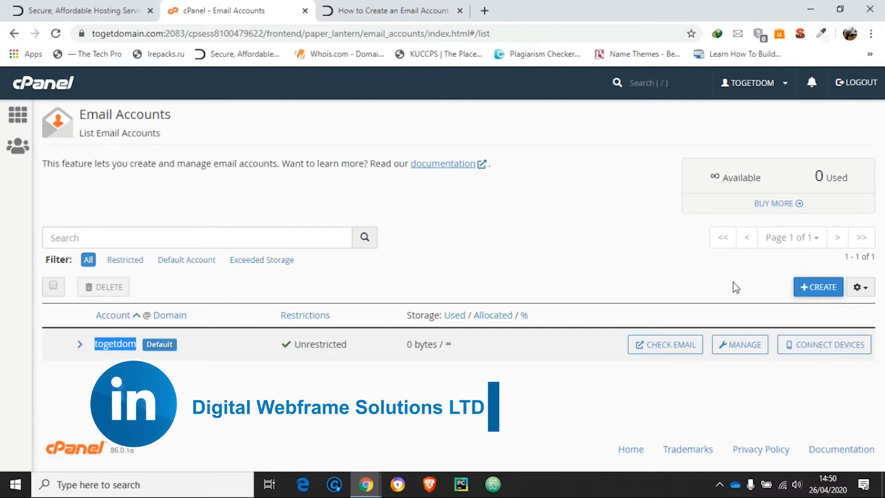
click(822, 290)
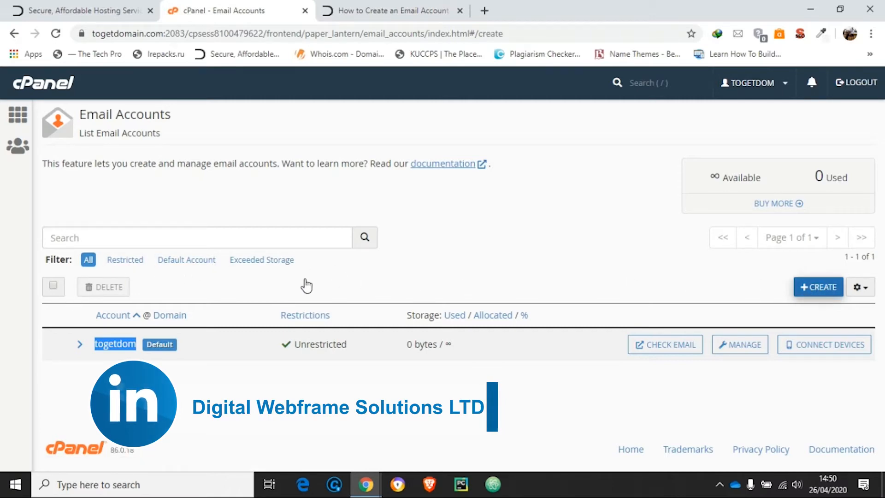
scroll(369, 228, down, 3)
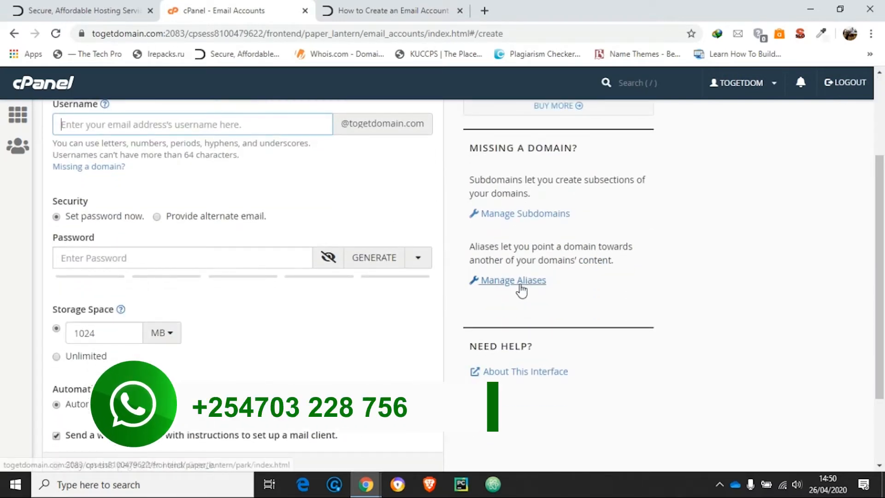
scroll(122, 243, up, 1)
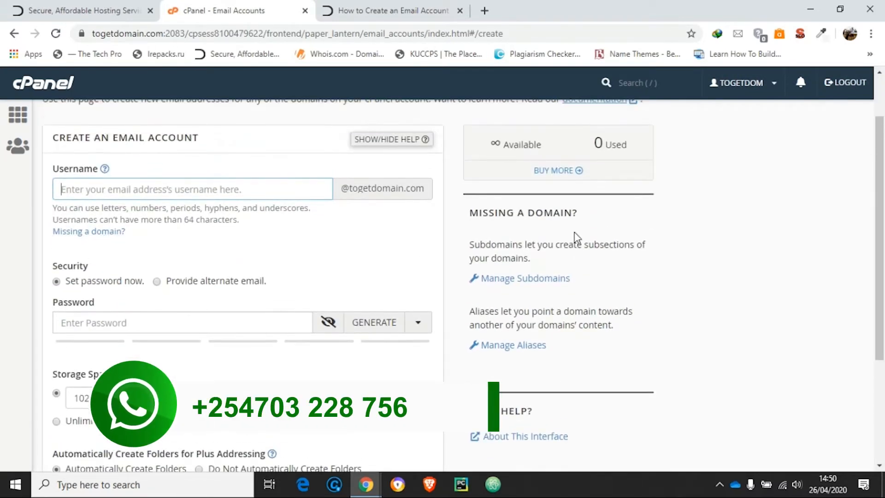
scroll(476, 231, up, 1)
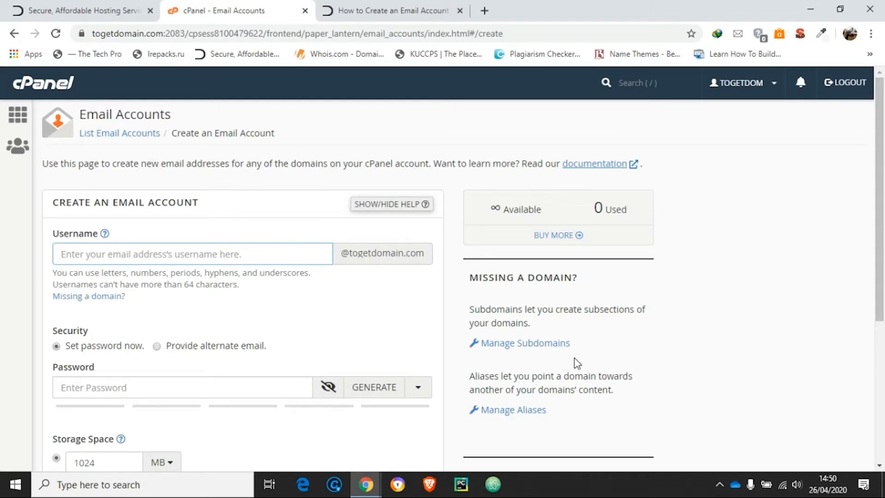
scroll(573, 361, down, 1)
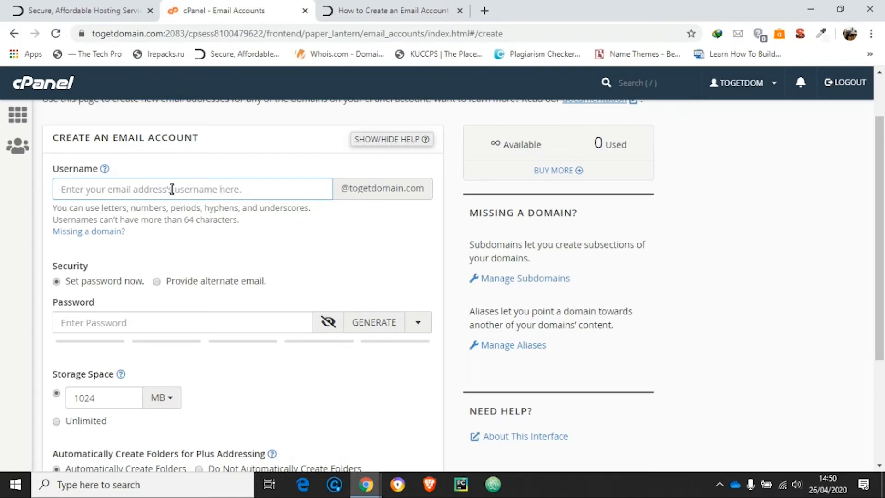
Enter the username peterson and type a password, noting the required strength of 65
text(peterson)
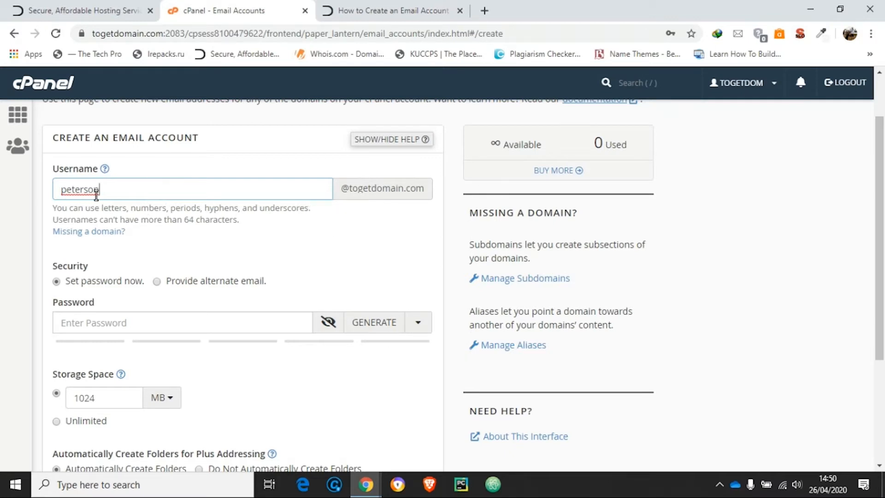
drag(102, 192, 50, 192)
scroll(264, 269, down, 3)
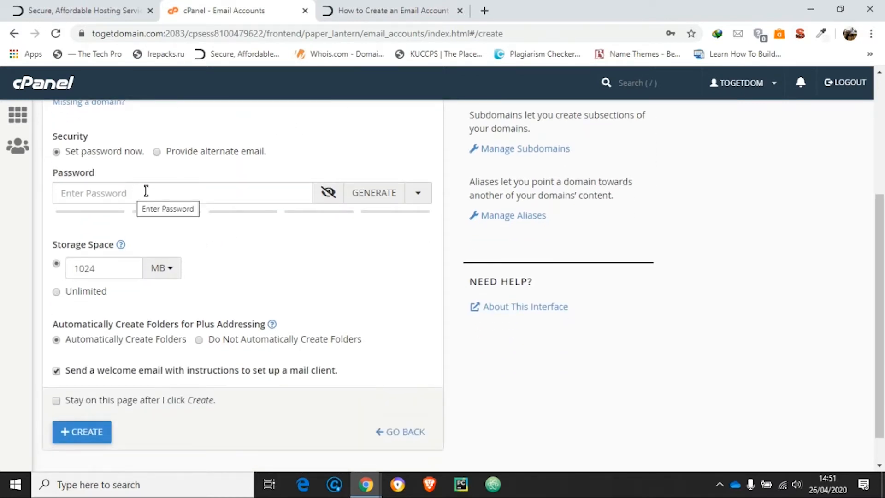
click(146, 191)
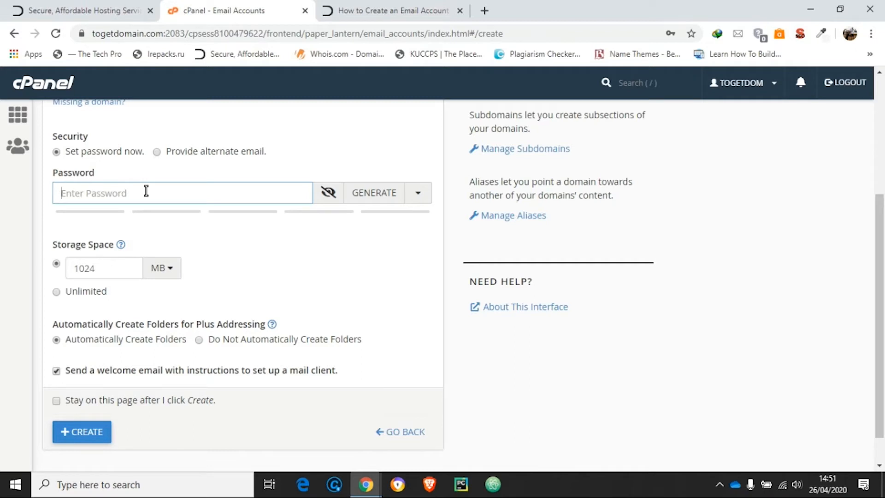
text(p)
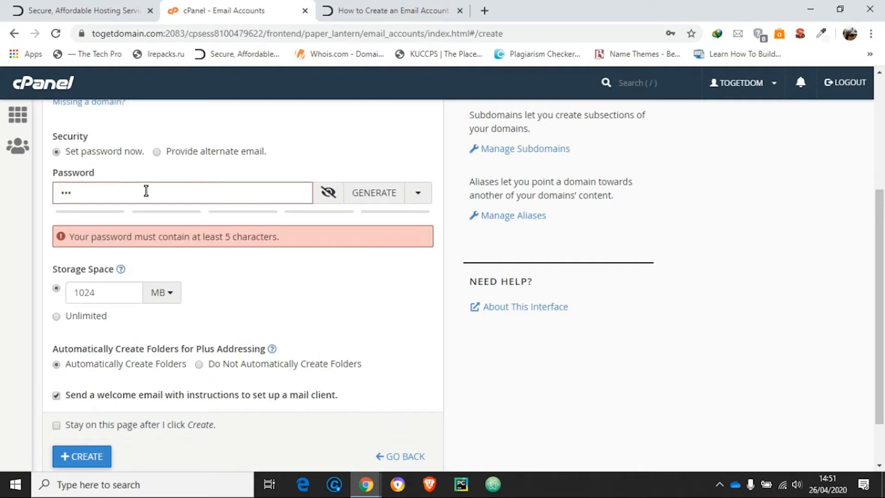
text(•••••••••••••)
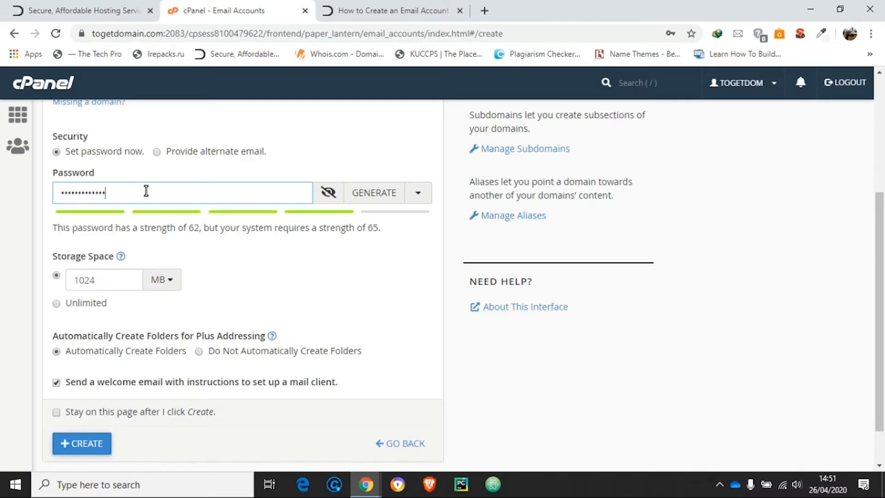
text(•)
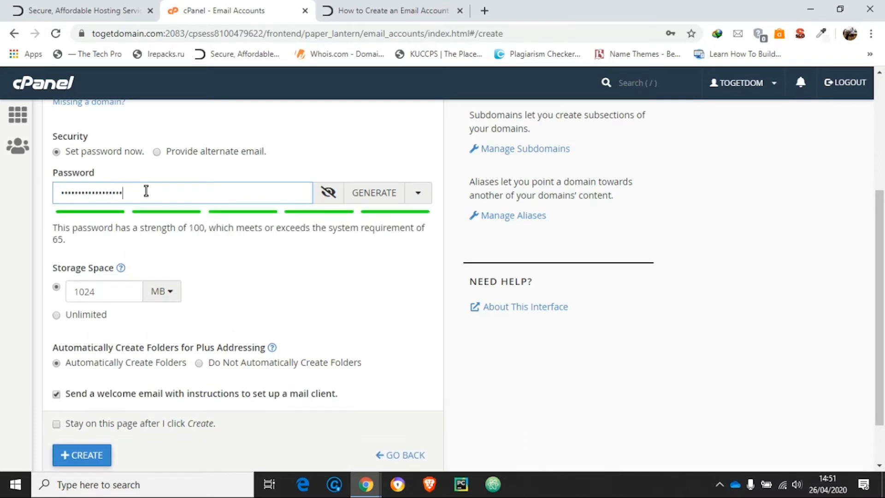
text(•••)
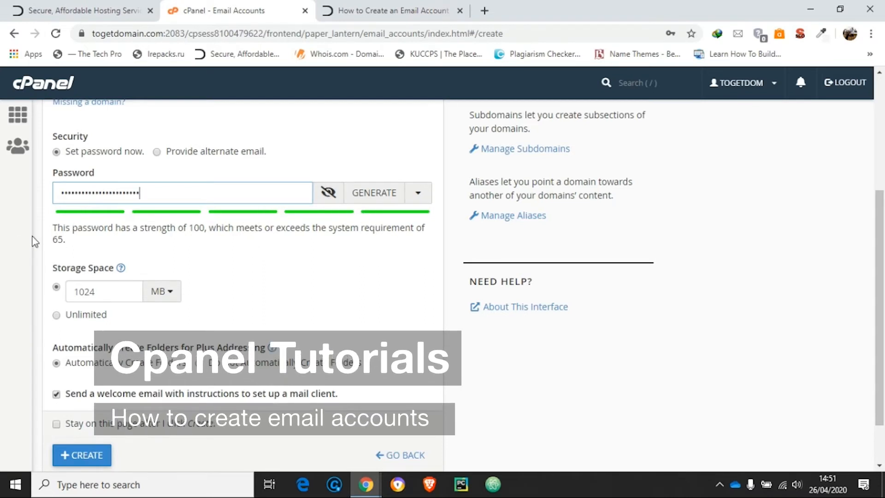
drag(50, 240, 79, 242)
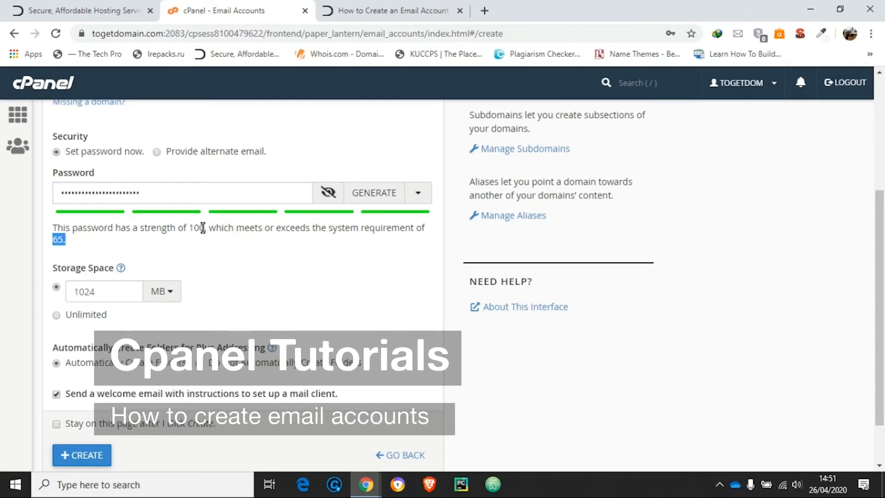
scroll(202, 228, down, 1)
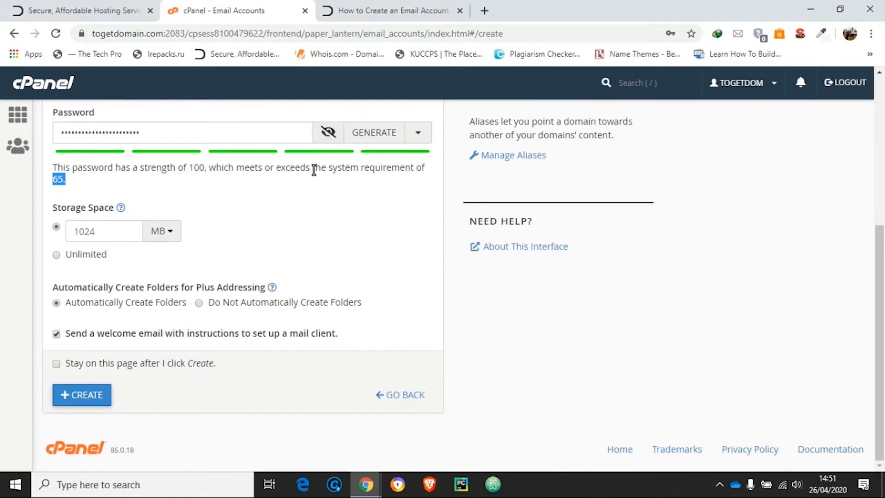
Reveal the typed password to check it, then hide it again
click(327, 138)
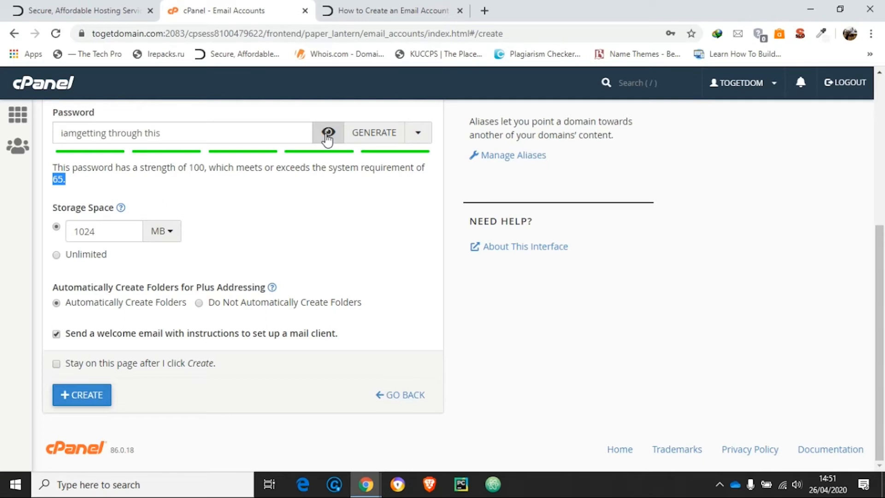
click(327, 138)
scroll(217, 200, up, 3)
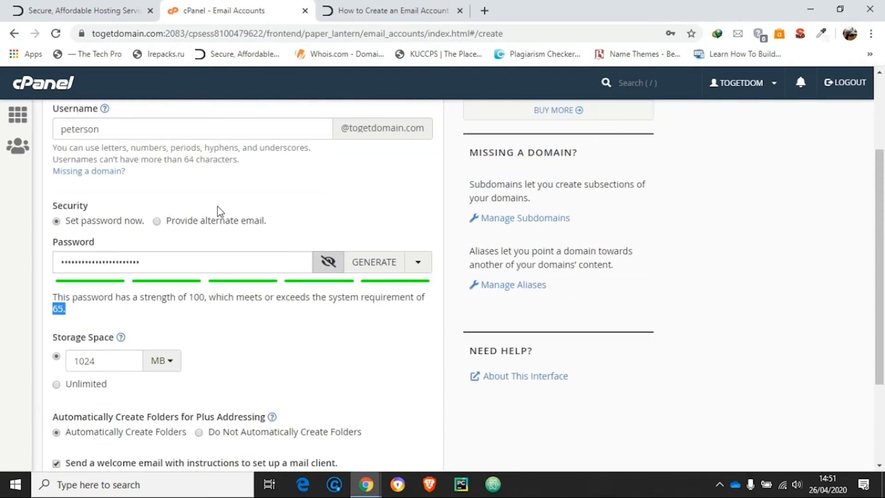
scroll(178, 297, down, 2)
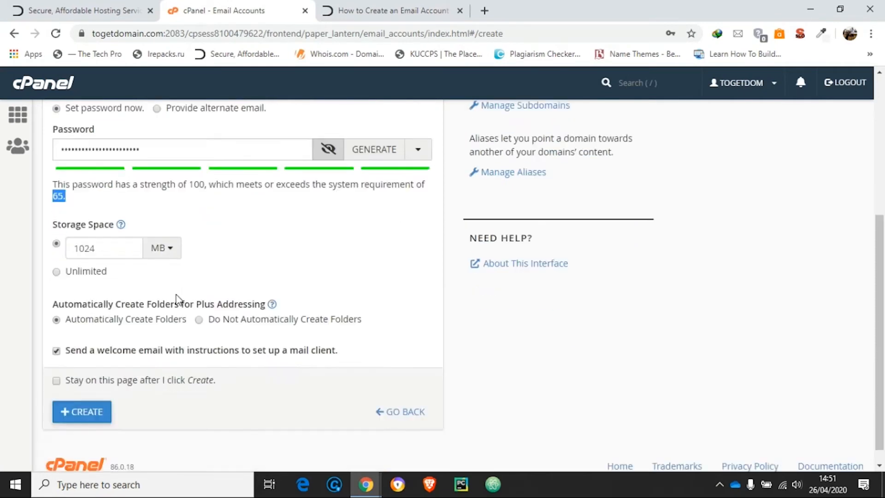
scroll(177, 299, down, 1)
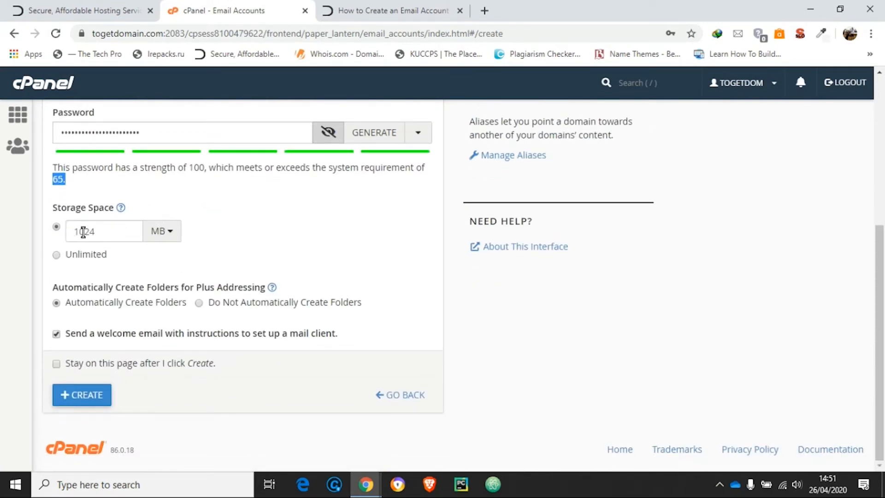
scroll(415, 210, up, 2)
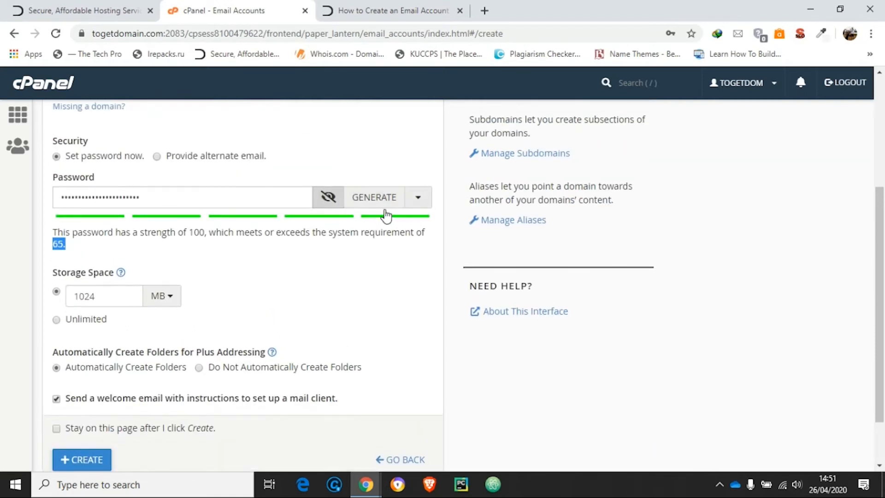
Generate new strong passwords several times and keep the final one masked
click(372, 198)
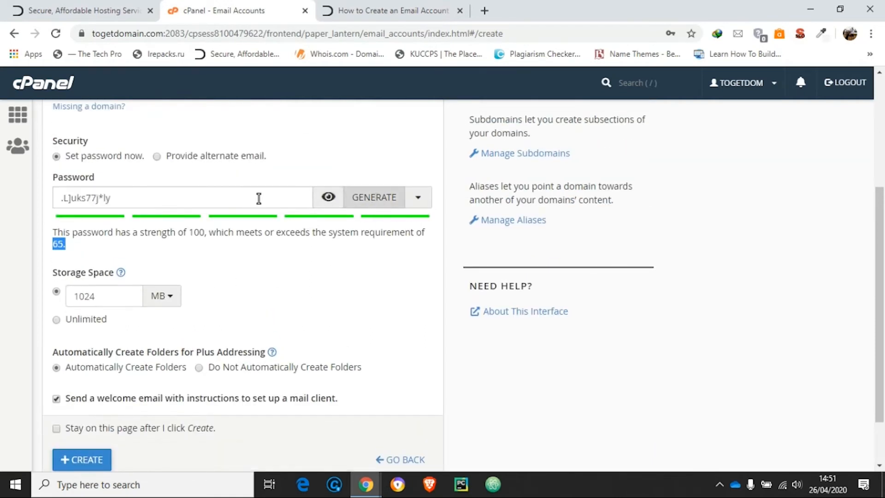
click(373, 202)
click(374, 202)
click(373, 202)
click(373, 201)
click(330, 198)
scroll(175, 270, down, 1)
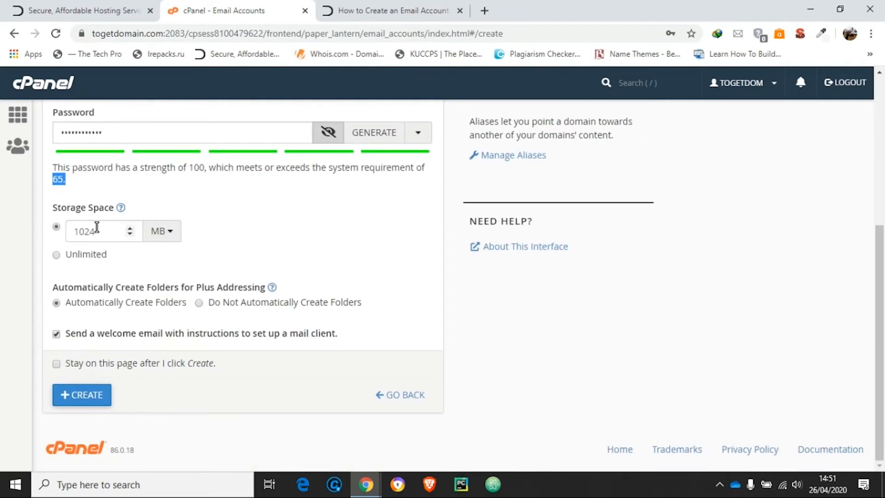
Clear the 1024 MB storage value and set the mailbox storage to Unlimited
double_click(97, 227)
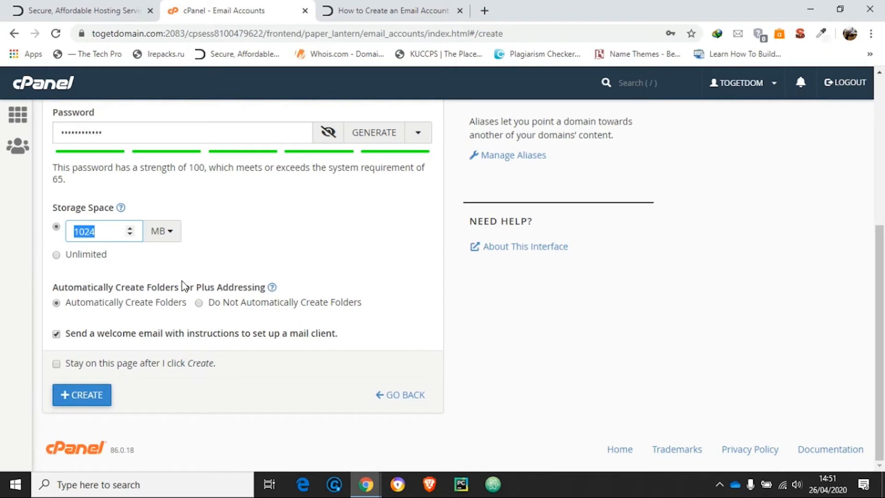
text(1)
click(170, 241)
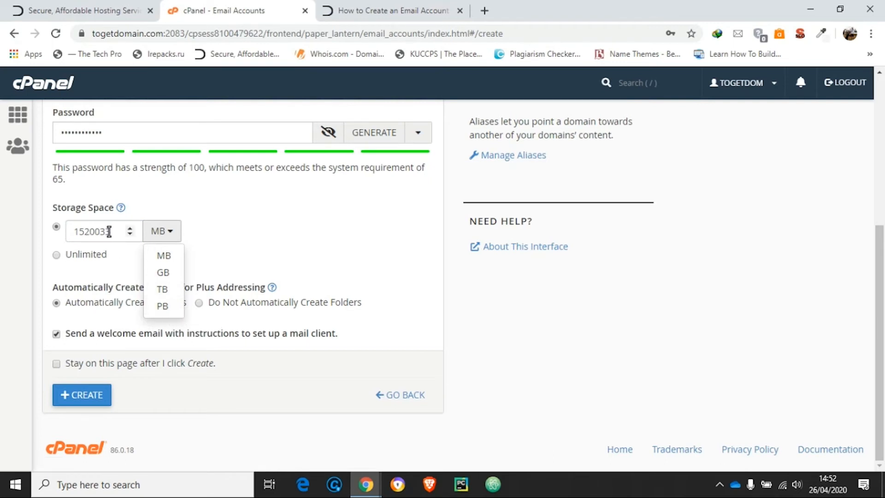
drag(109, 231, 36, 227)
key(BackSpace)
click(57, 255)
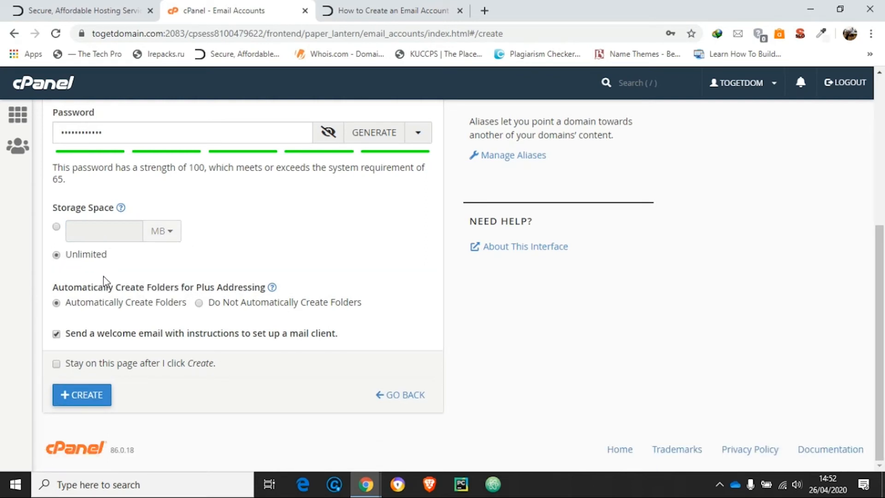
scroll(111, 272, up, 3)
scroll(115, 272, down, 3)
Keep the welcome email enabled and tick 'Stay on this page after I click Create'
click(56, 334)
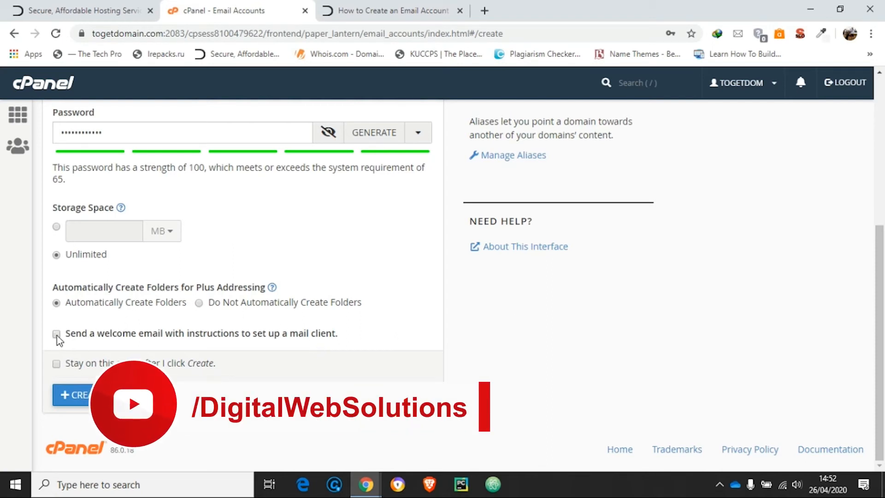
click(56, 334)
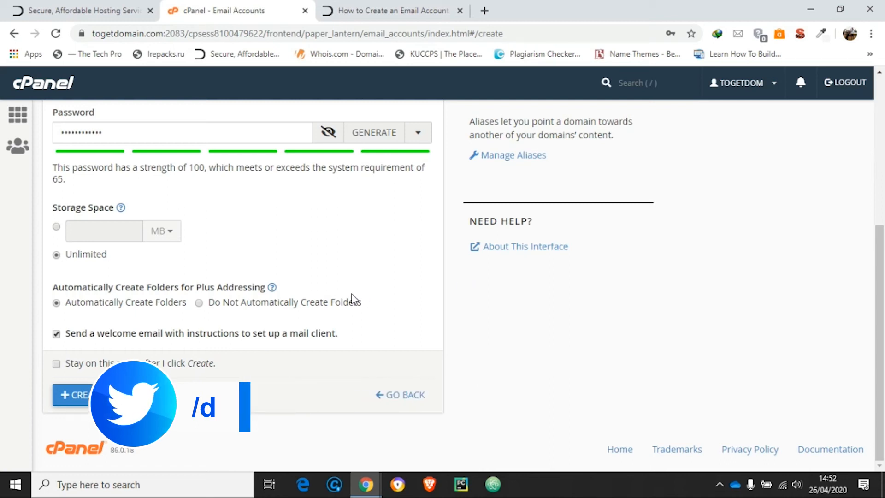
click(57, 366)
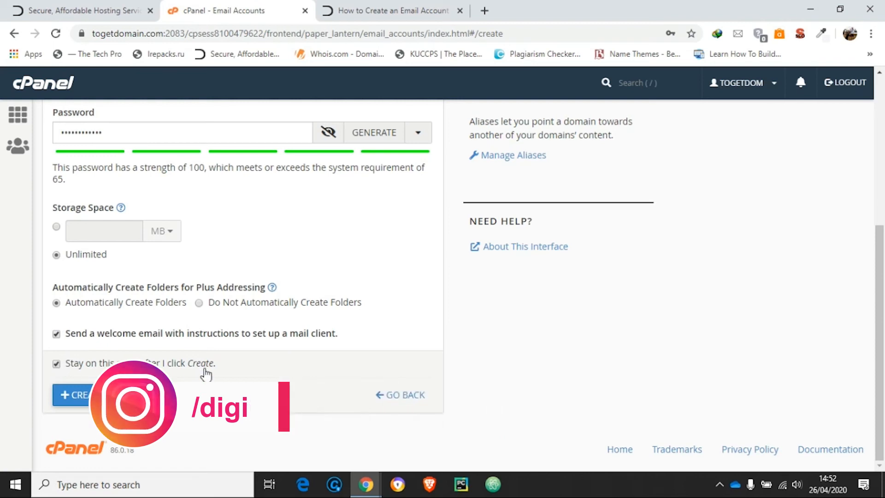
click(86, 401)
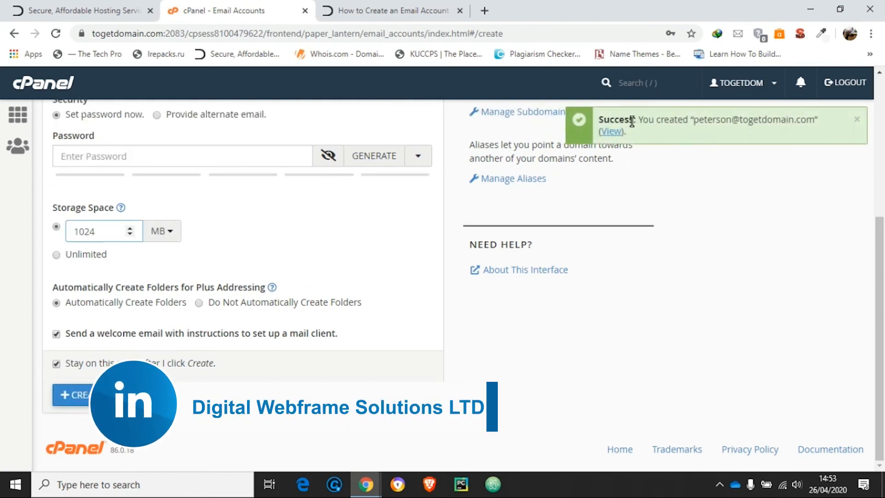
drag(636, 120, 599, 119)
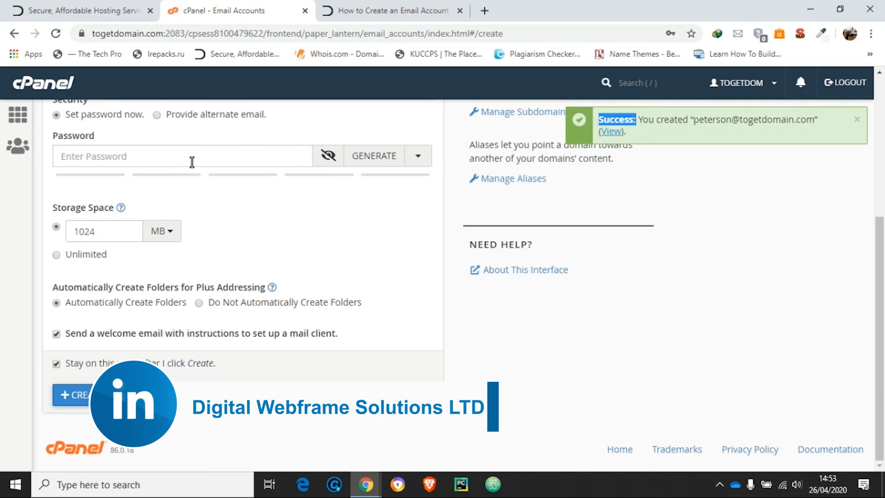
scroll(297, 270, up, 5)
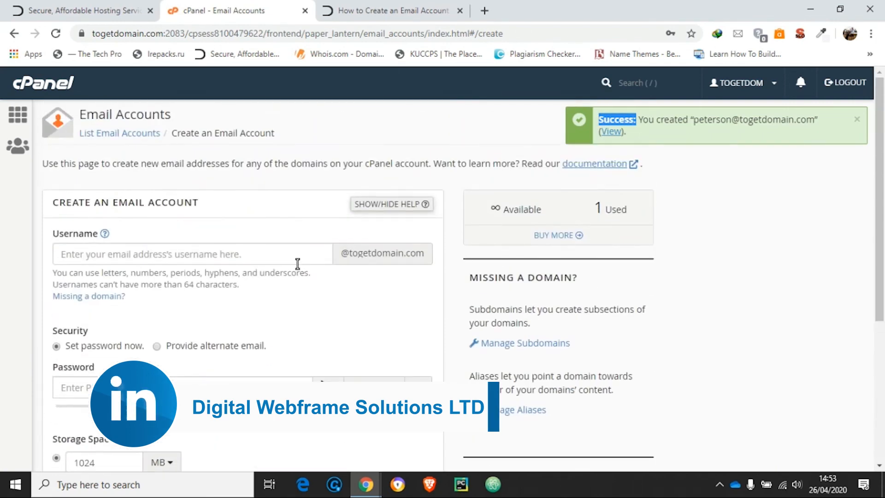
scroll(298, 263, down, 5)
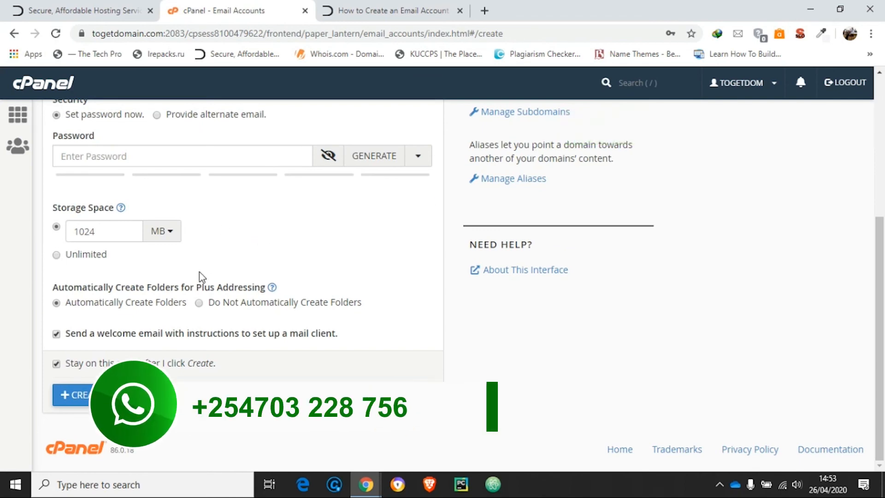
scroll(371, 253, up, 5)
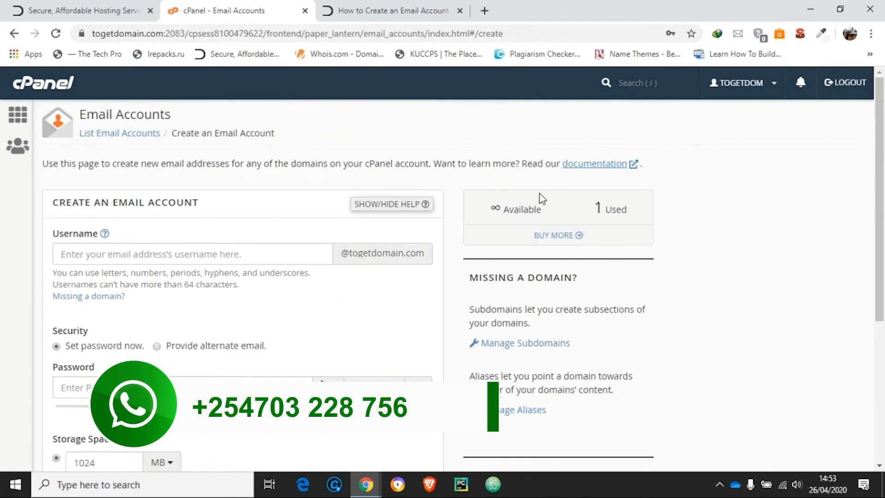
click(18, 117)
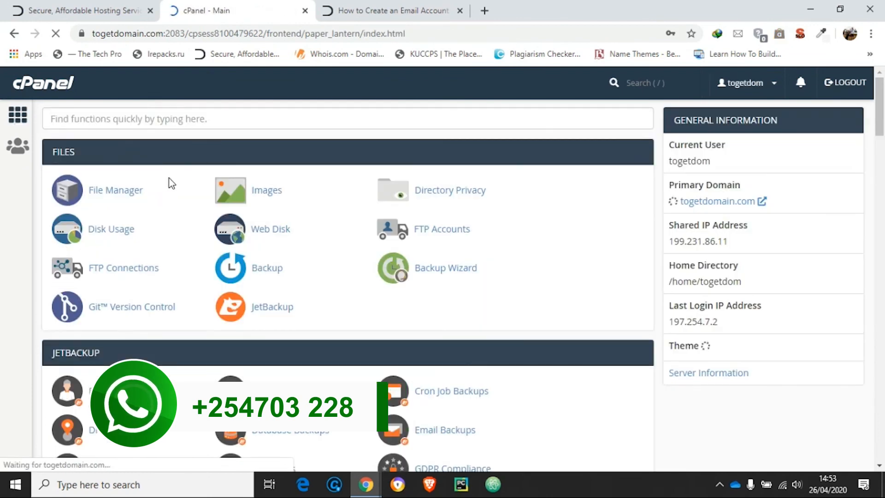
Switch to the 'How to Create an Email Account' knowledgebase tab and highlight its title
click(391, 9)
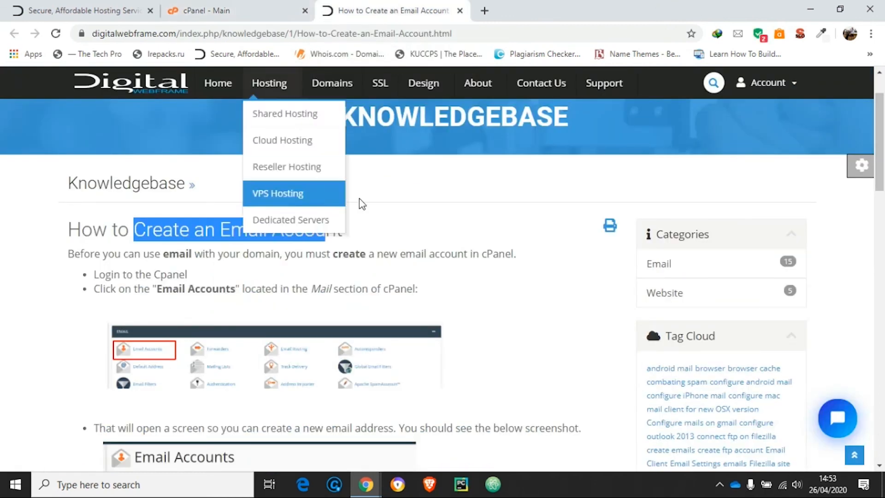
click(373, 234)
drag(372, 234, 58, 238)
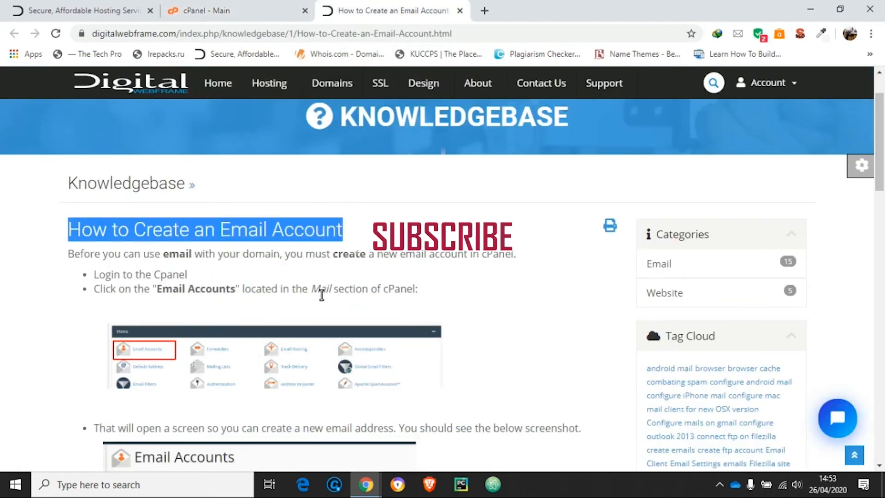